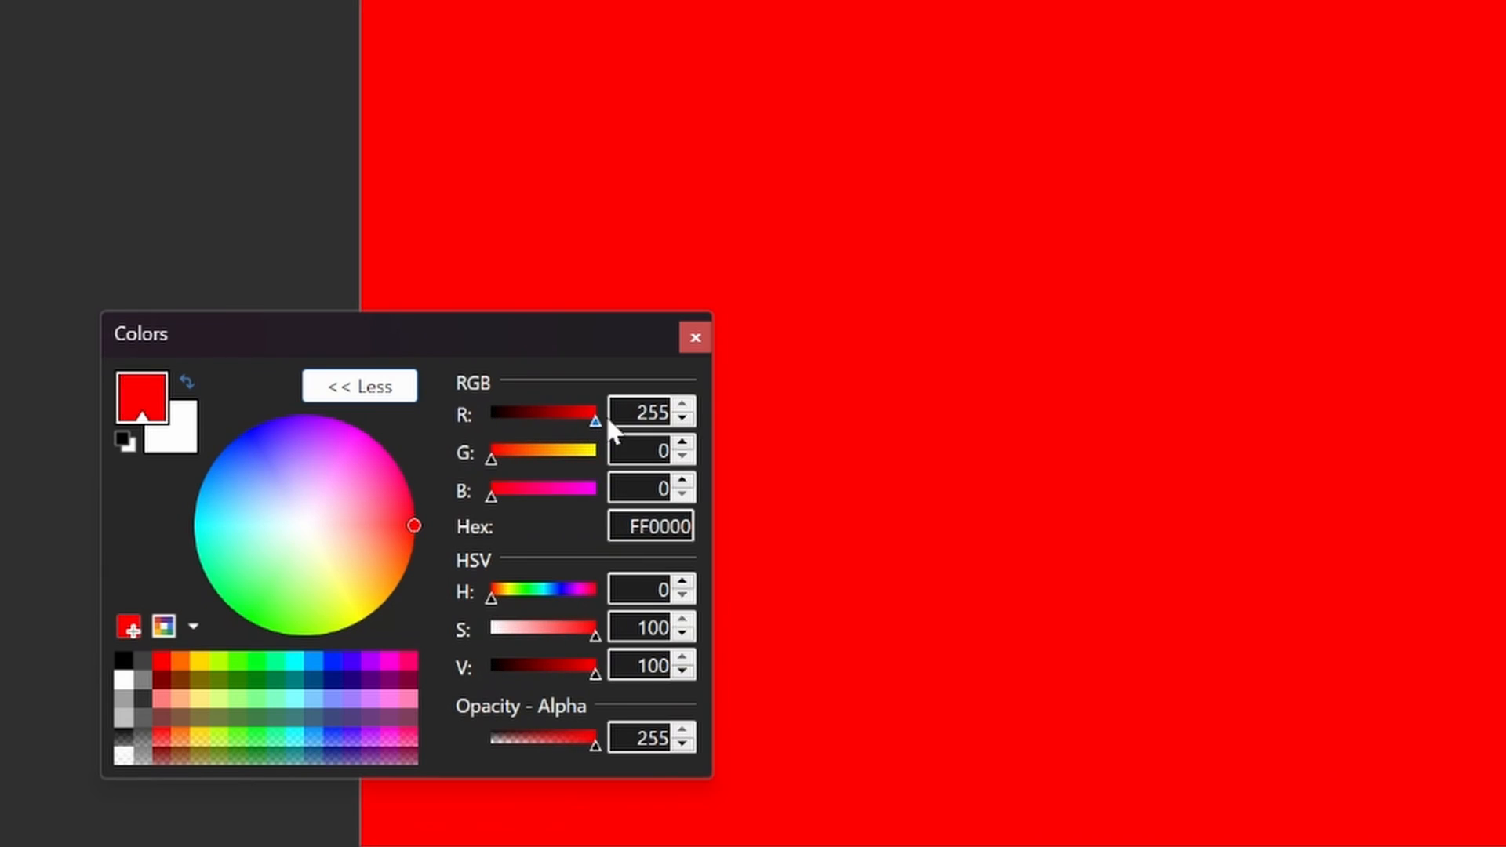
Step: Raise the B slider to 255 so the red primary colour becomes magenta FF00FF
drag(492, 494, 603, 495)
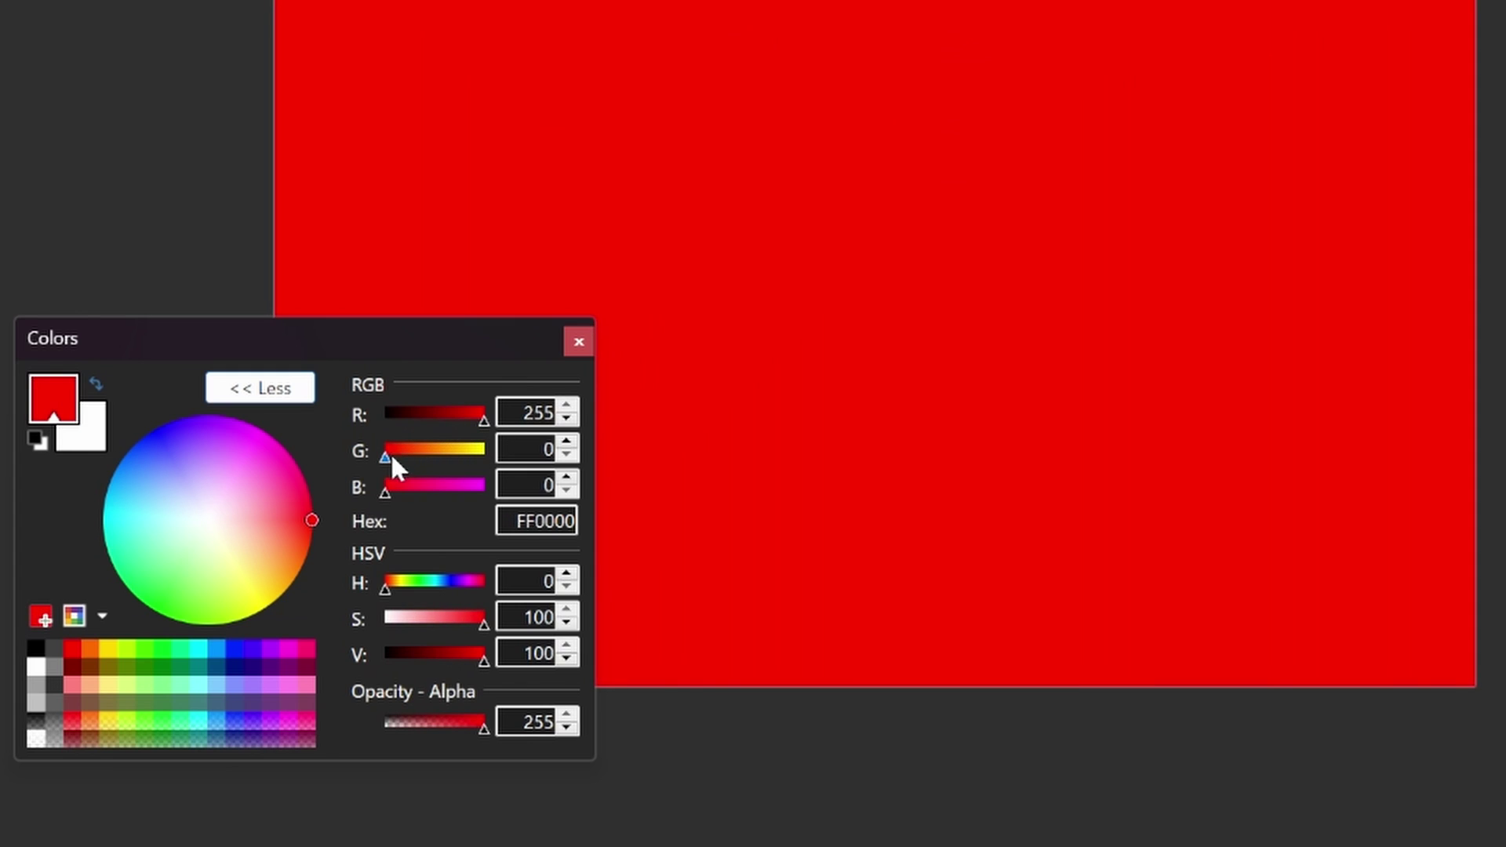
Step: Raise G to 255 for yellow FFFF00, then B to about 253 for near-white FFFFFD
drag(387, 455, 484, 455)
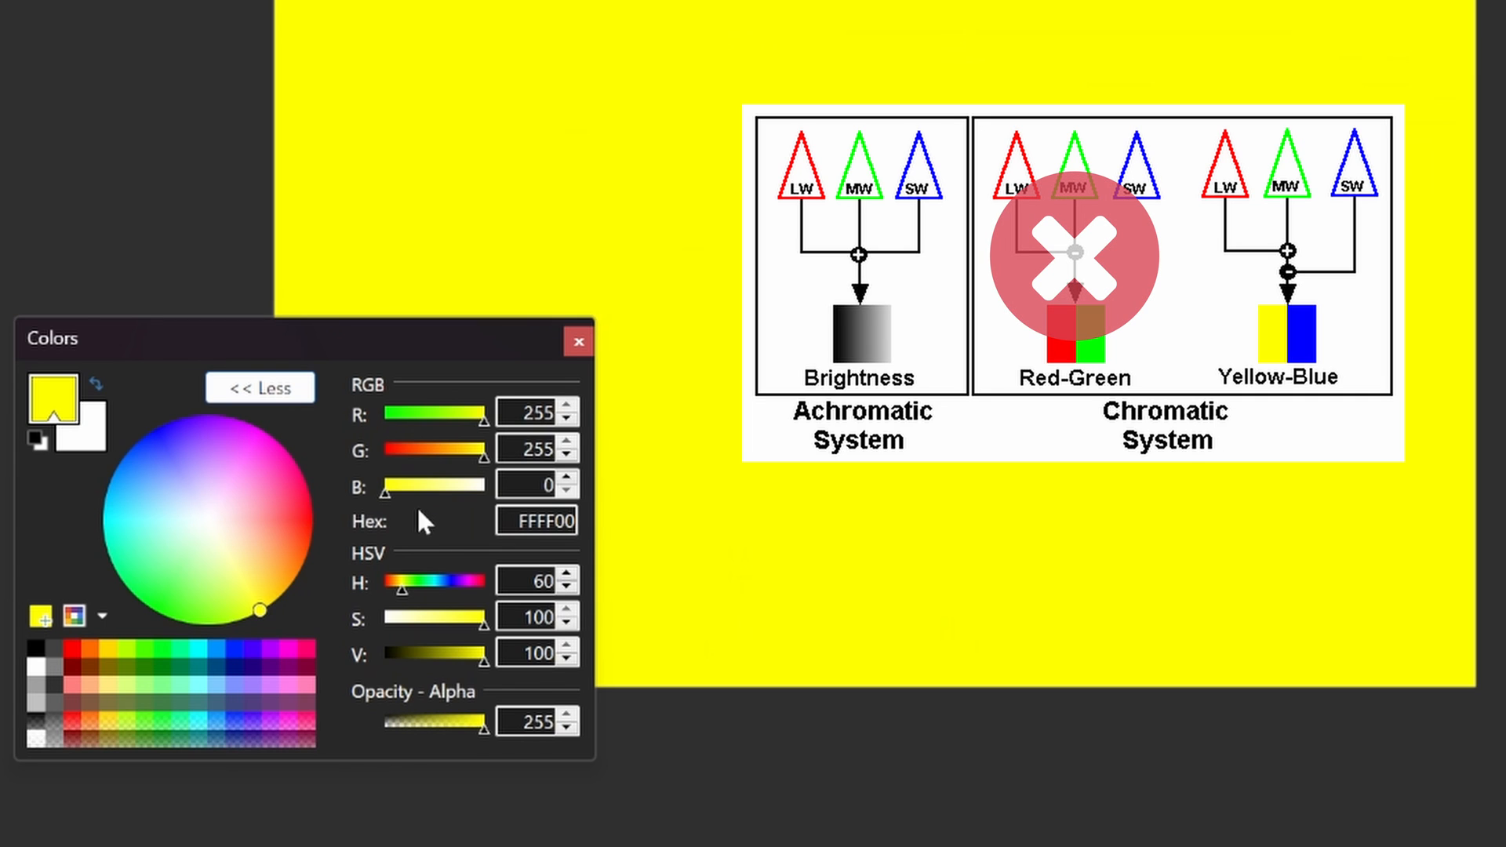
drag(386, 488, 485, 489)
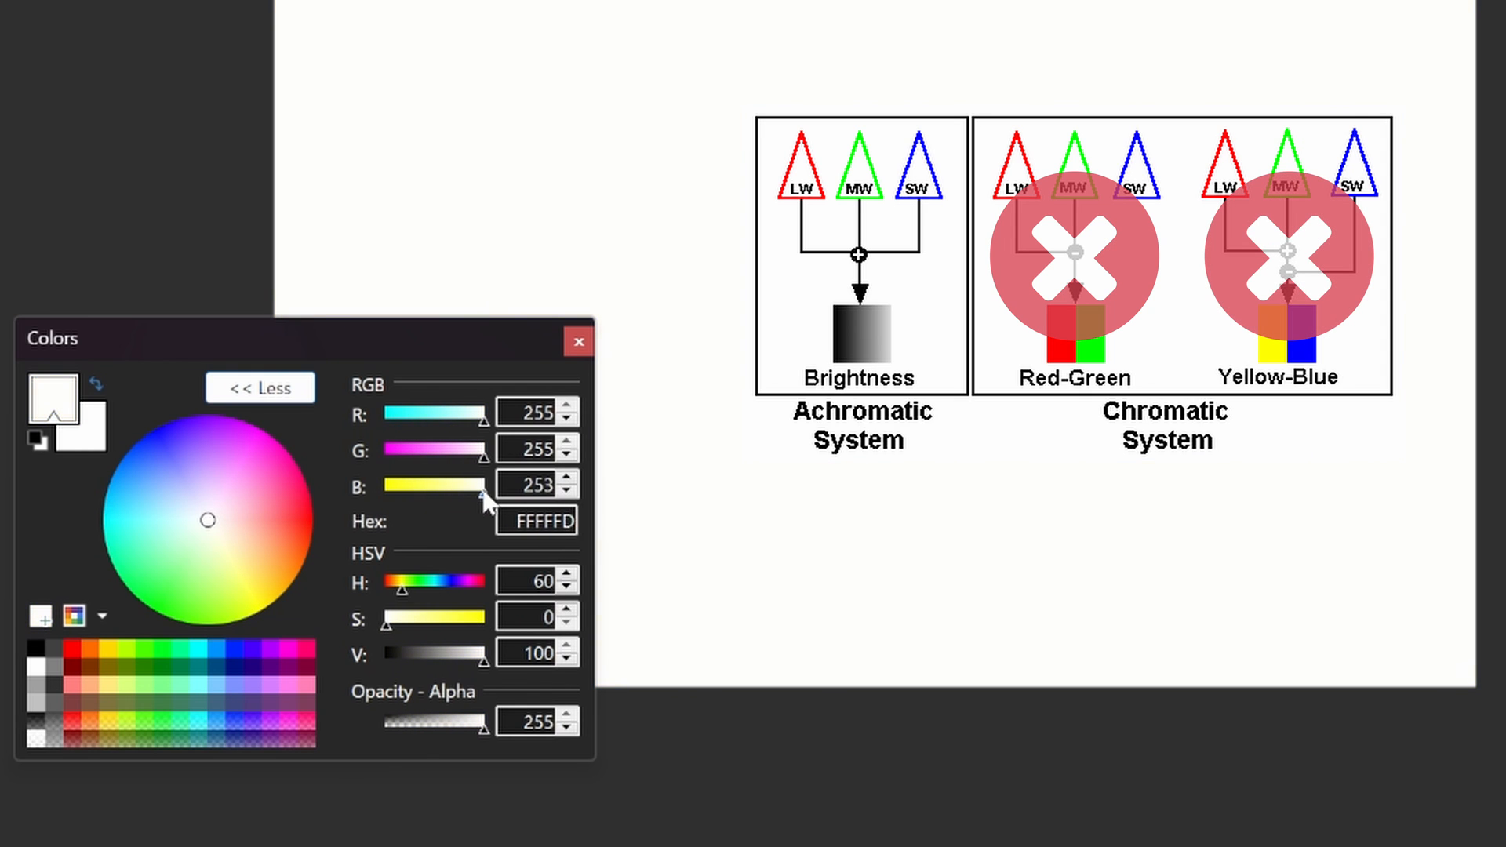